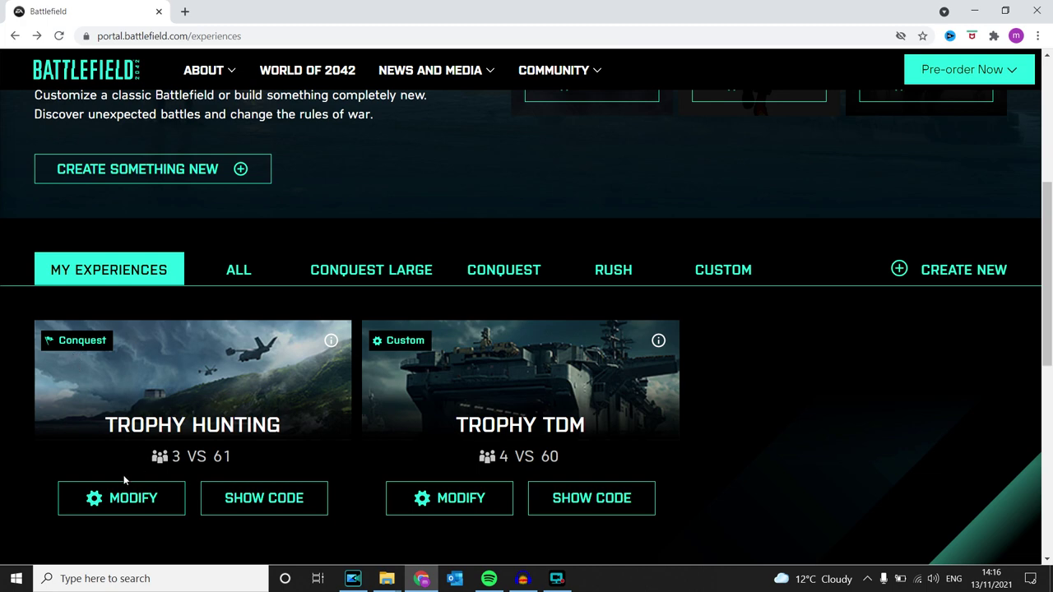
Open the Trophy Hunting experience for modification and display its core game mode
left_click(110, 495)
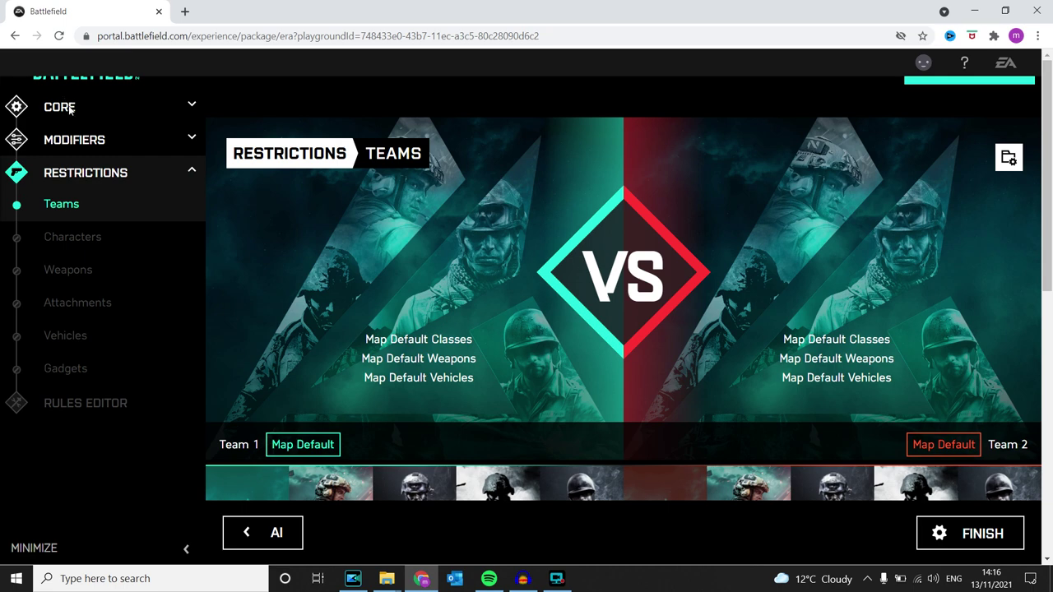
left_click(87, 107)
scroll(508, 285, "down", 2)
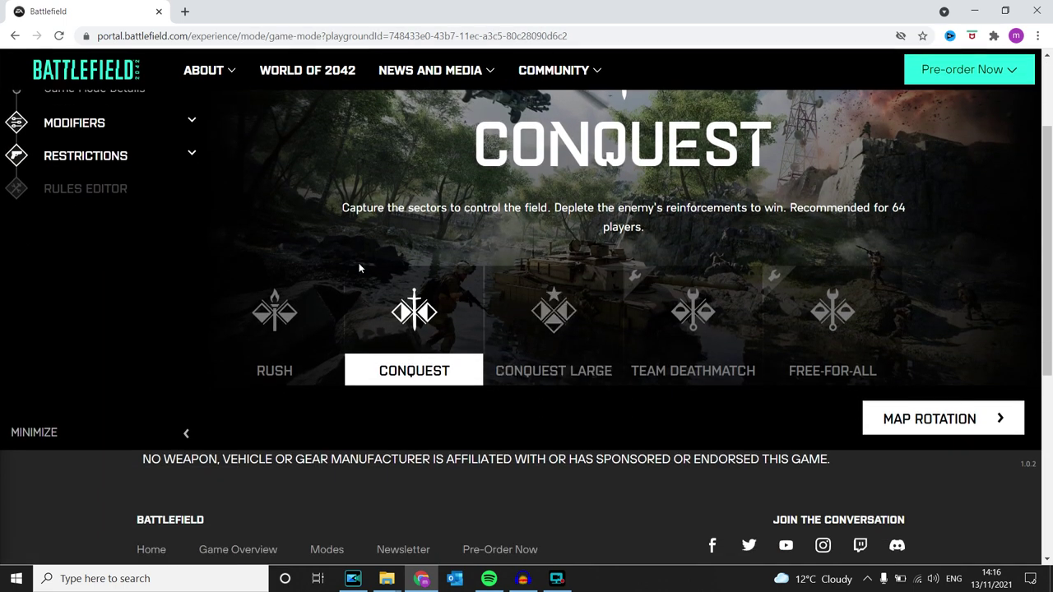
scroll(104, 136, "up", 2)
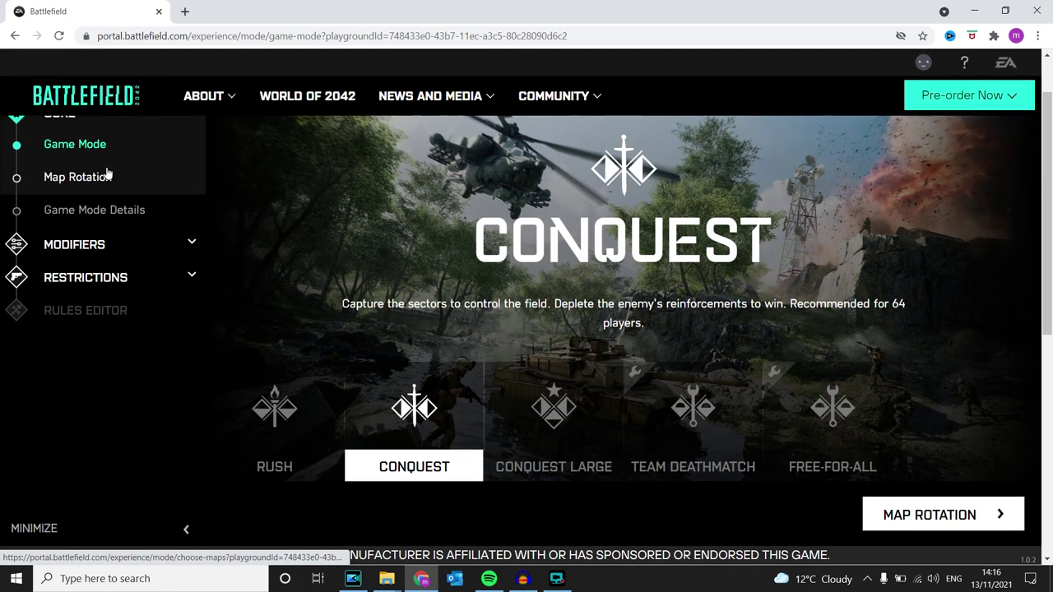
Review the experience's map rotation and game mode details, including player limits, game time and reinforcement settings
left_click(94, 184)
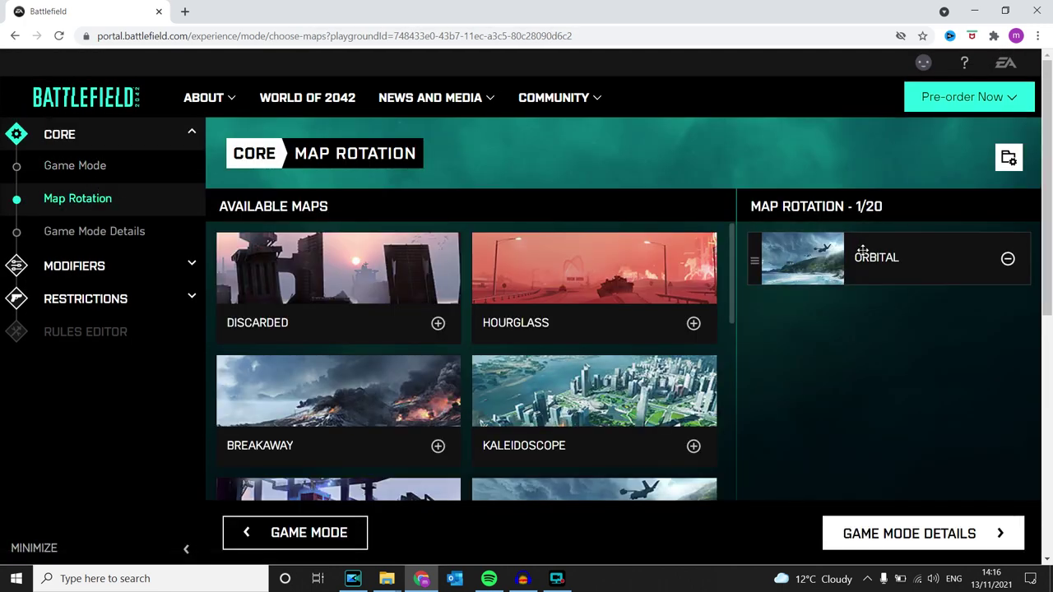
left_click(87, 236)
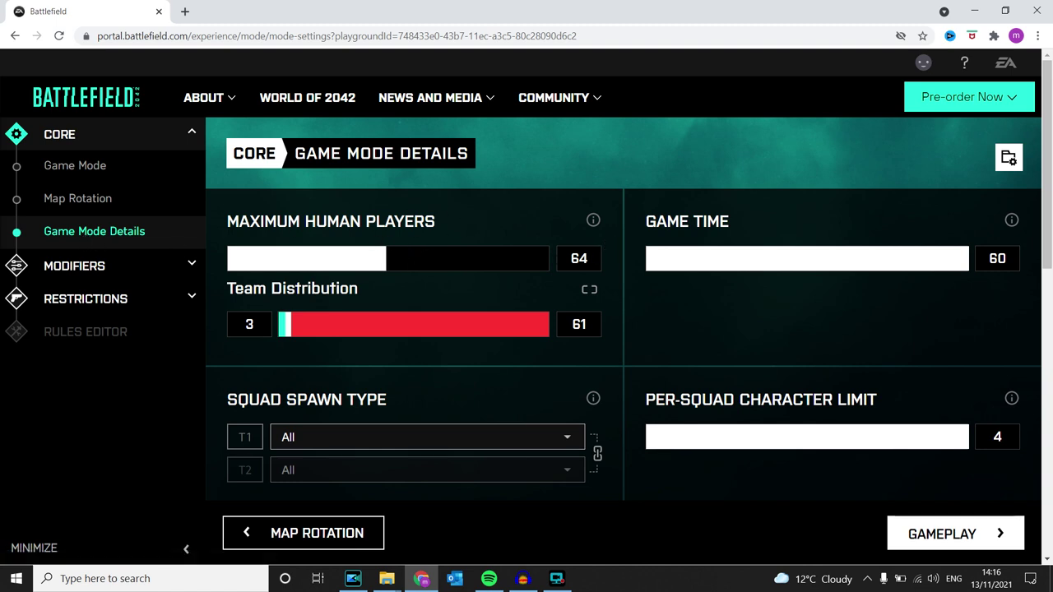
scroll(311, 229, "down", 1)
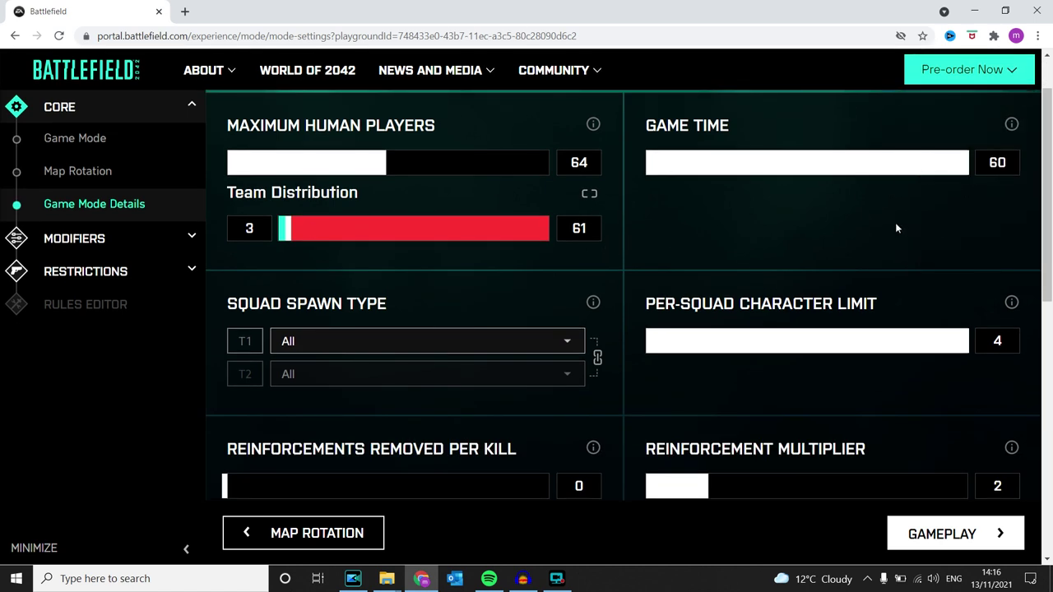
scroll(855, 247, "down", 2)
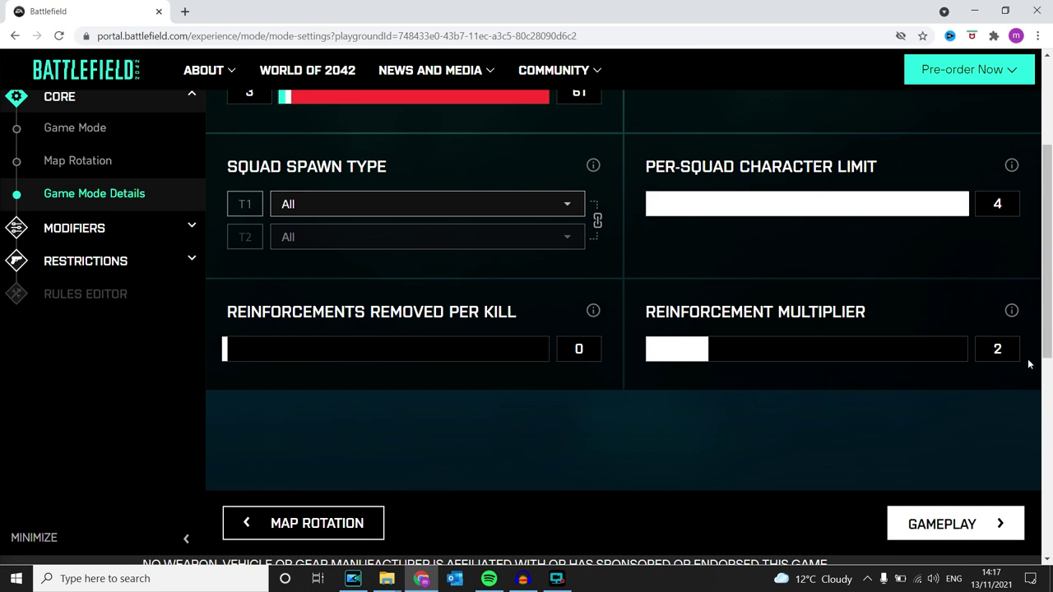
Review the gameplay modifiers, from friendly fire and damage multipliers to aim assist and drops on death
left_click(70, 238)
scroll(208, 216, "down", 2)
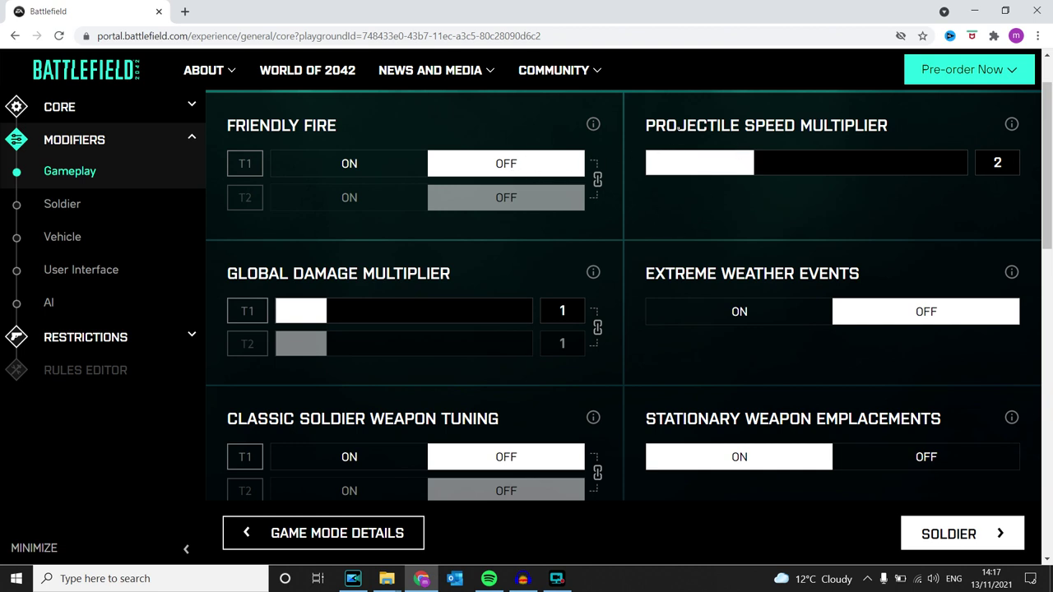
scroll(627, 228, "down", 4)
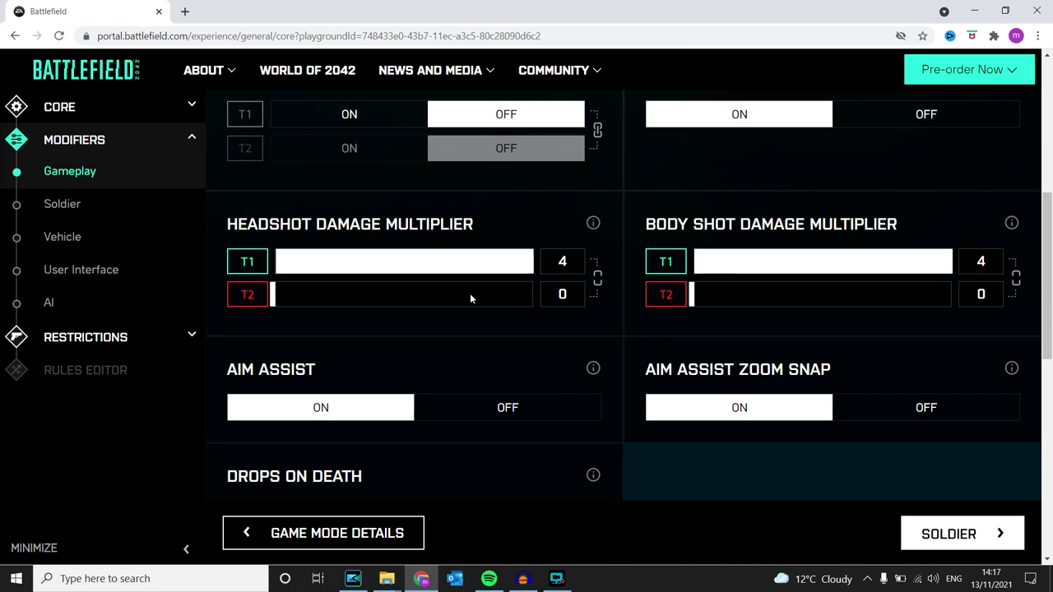
scroll(839, 475, "down", 2)
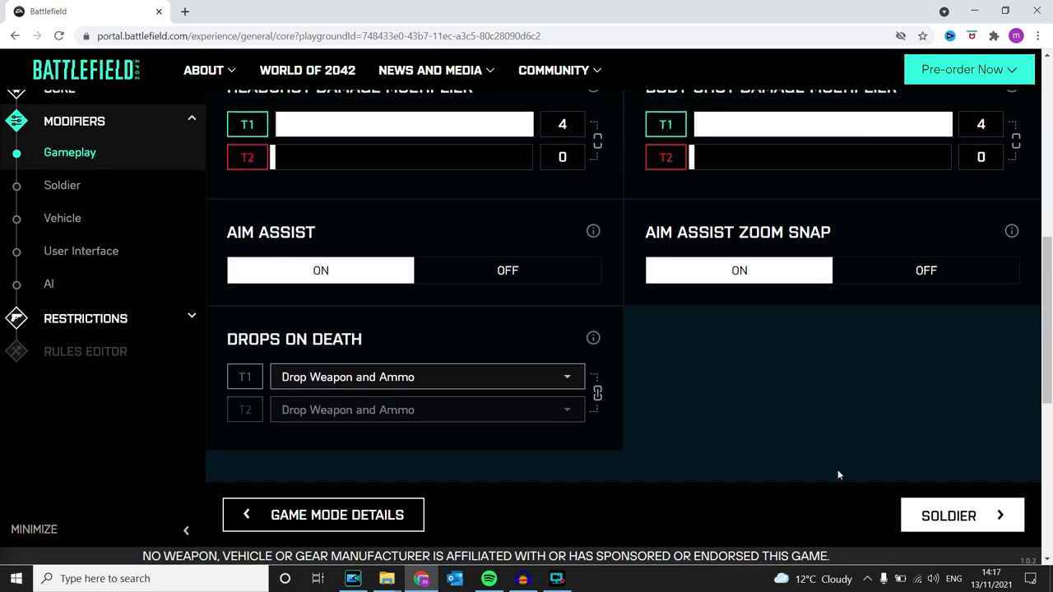
In the soldier modifiers, set team 2's soldier maximum health multiplier to 0.1
left_click(967, 515)
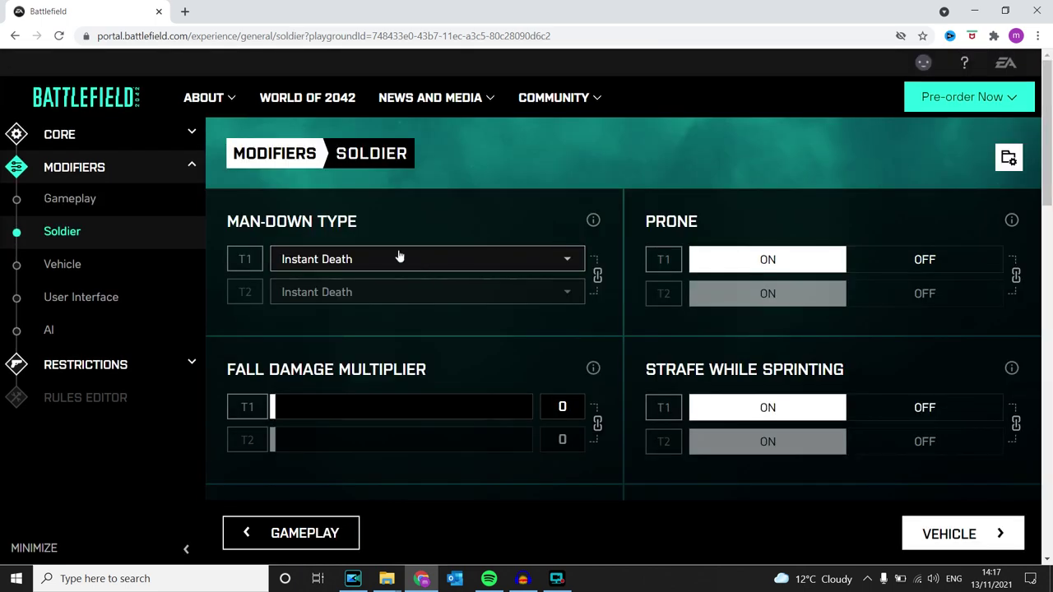
scroll(379, 236, "down", 3)
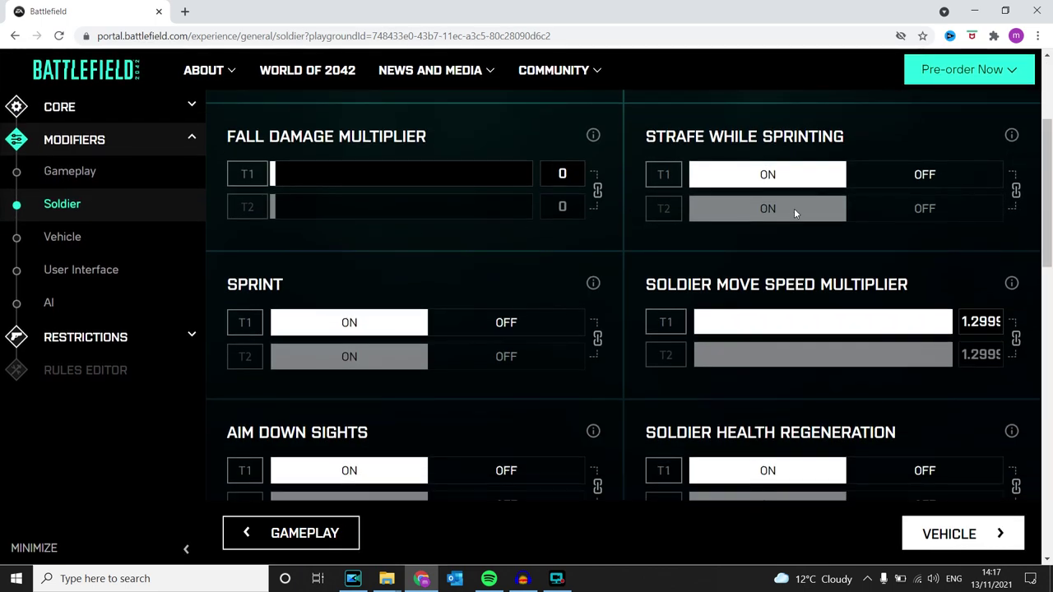
scroll(785, 235, "down", 1)
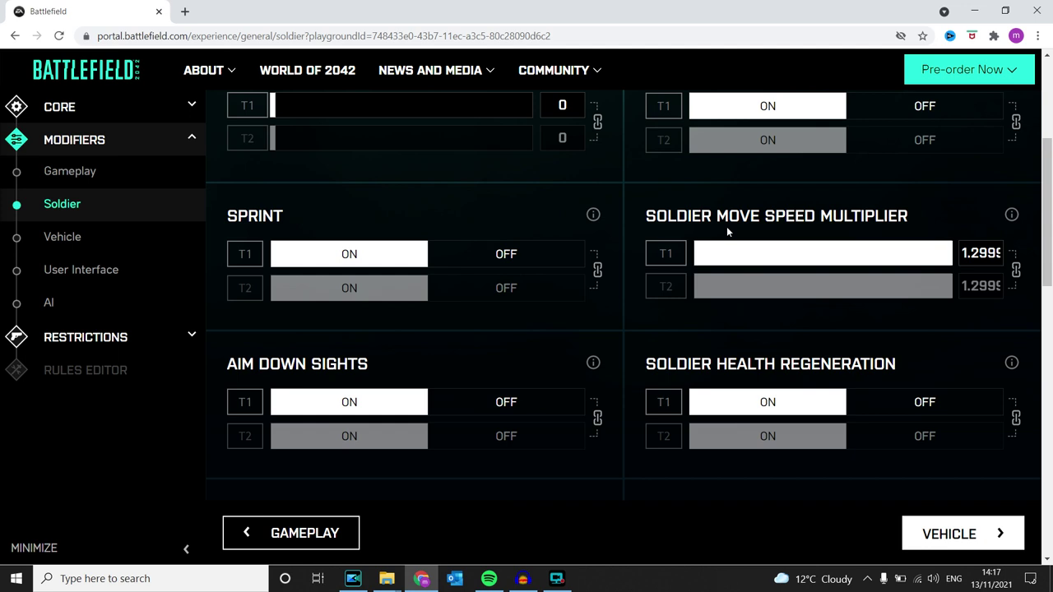
left_click_drag(717, 216, 956, 218)
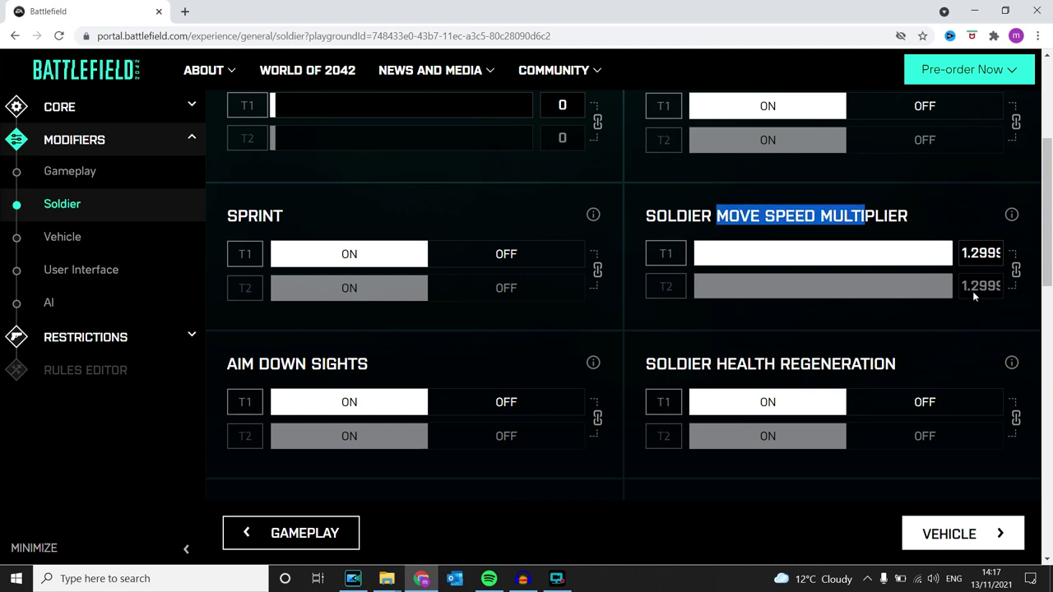
scroll(898, 317, "down", 2)
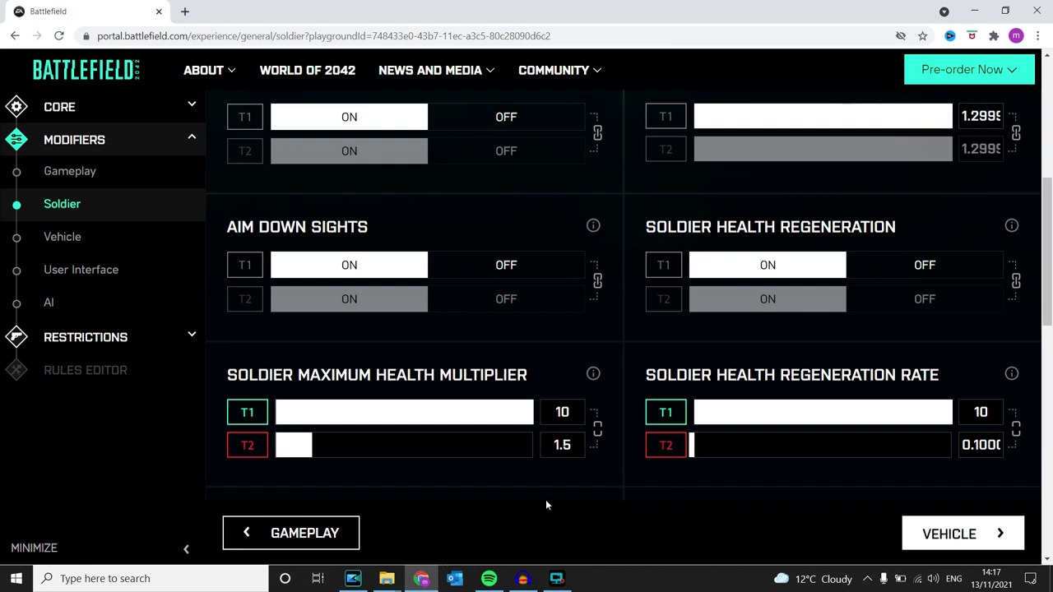
double_click(562, 444)
key("BackSpace")
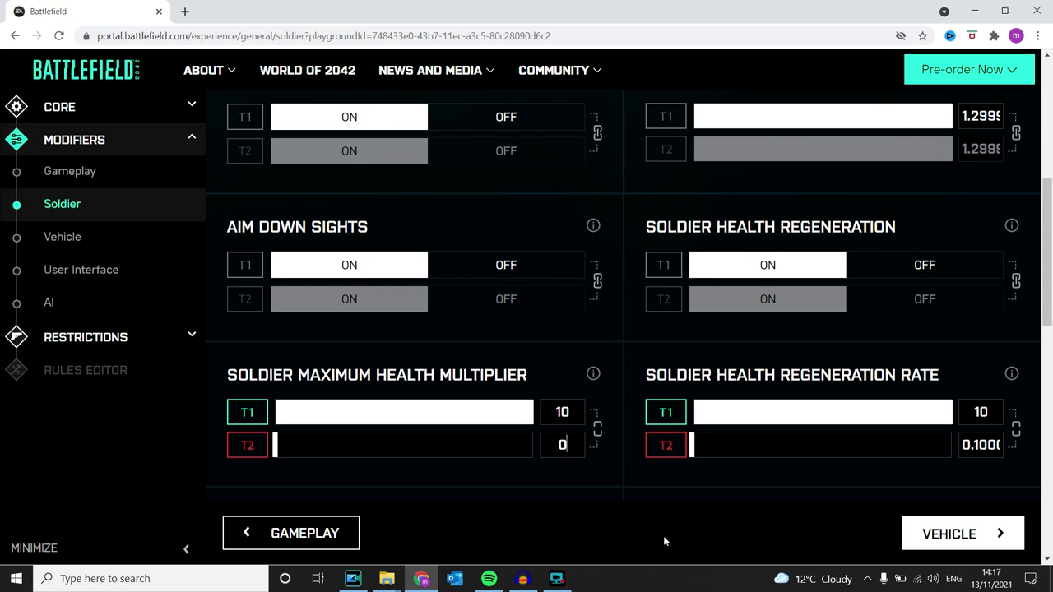
type("0.1")
Review the remaining soldier modifiers, including health regeneration rate, redeploy delay, slide and squad revive
scroll(477, 407, "down", 1)
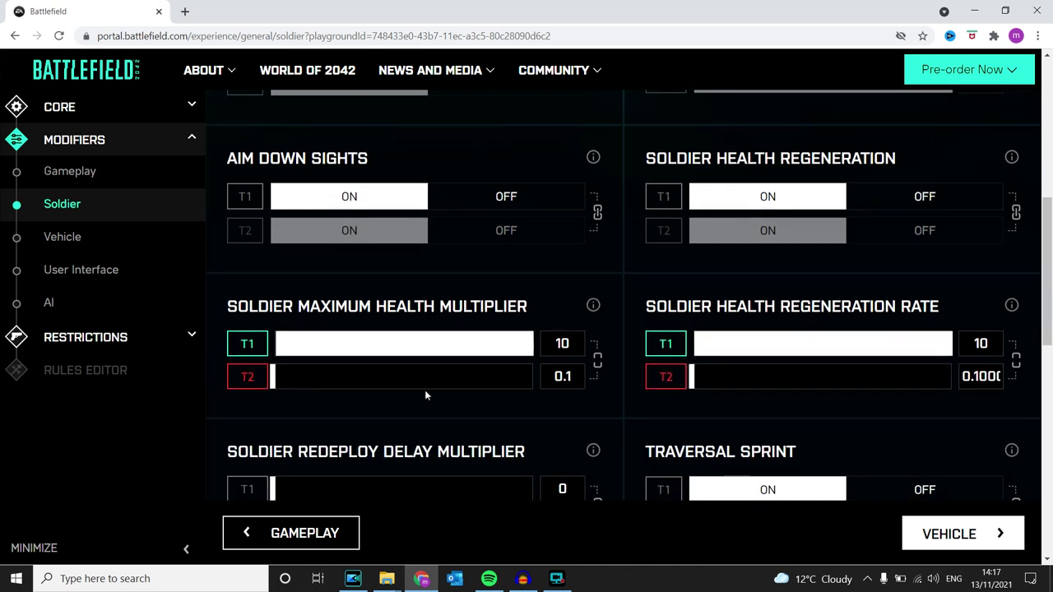
scroll(420, 165, "down", 2)
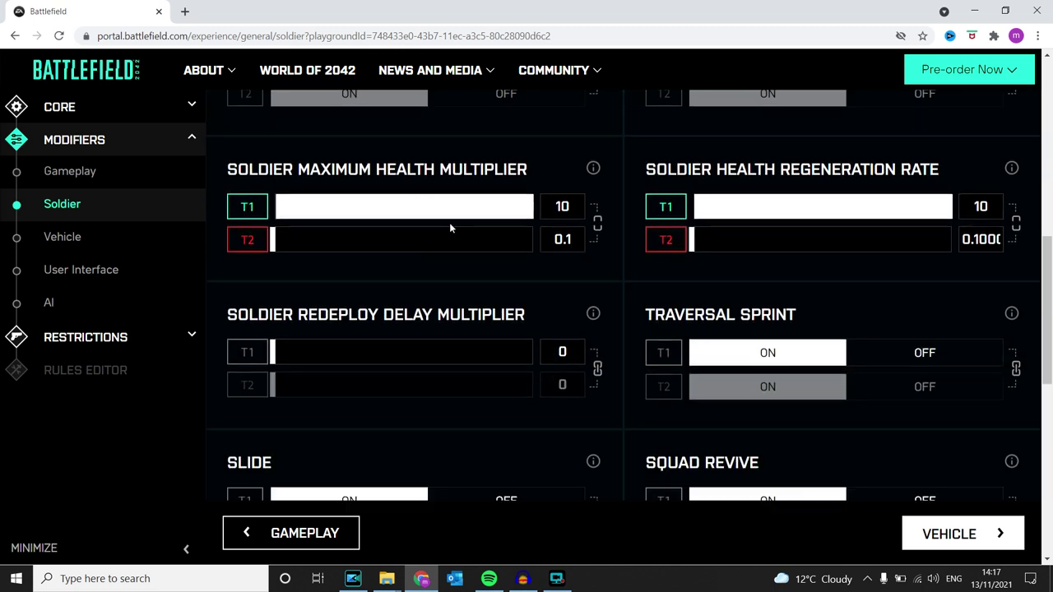
scroll(355, 279, "down", 1)
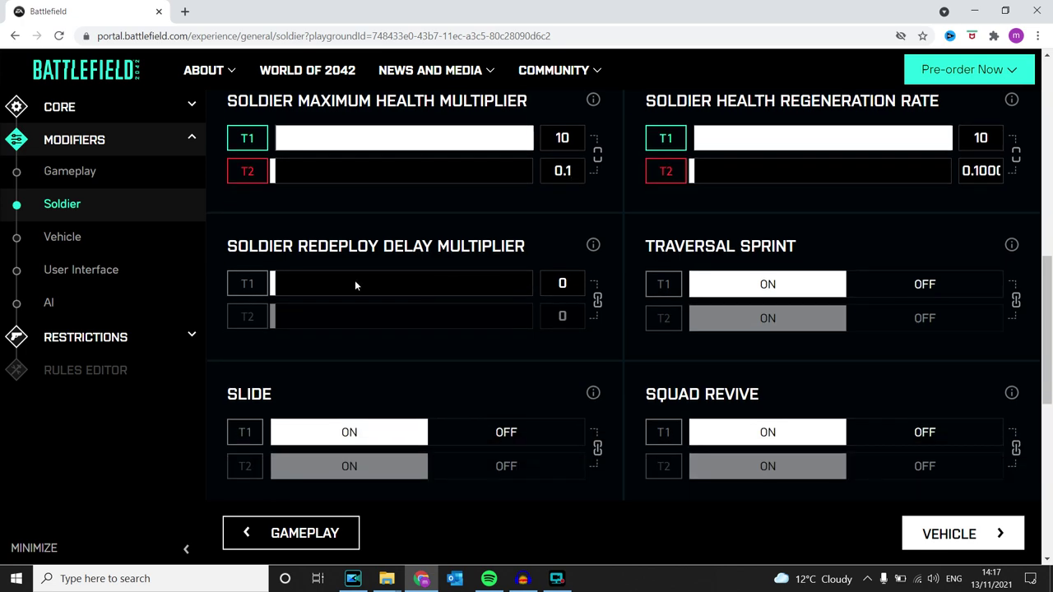
left_click_drag(269, 246, 461, 246)
scroll(405, 278, "up", 8)
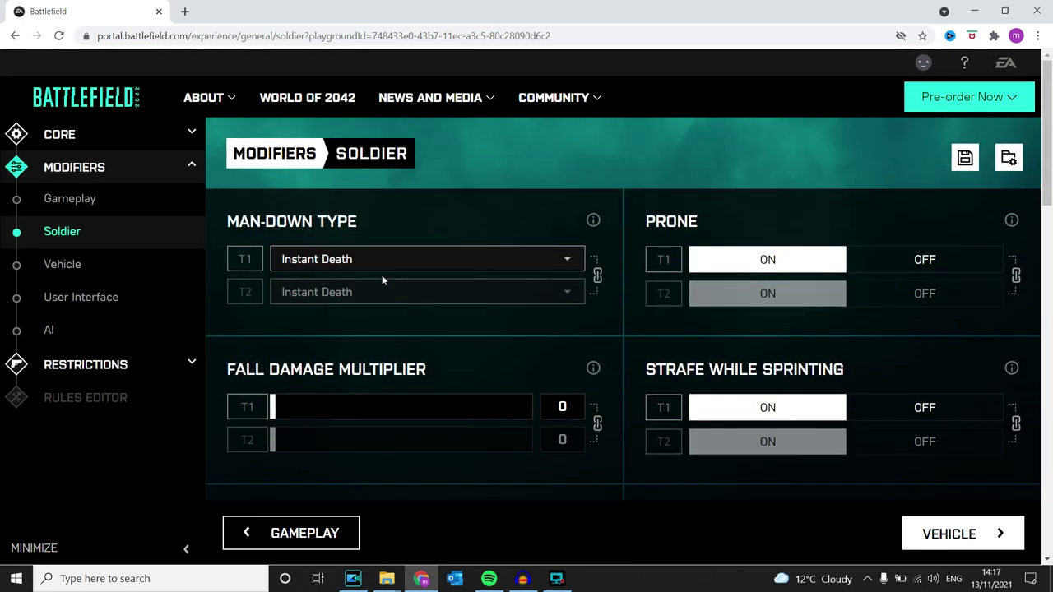
scroll(327, 272, "down", 10)
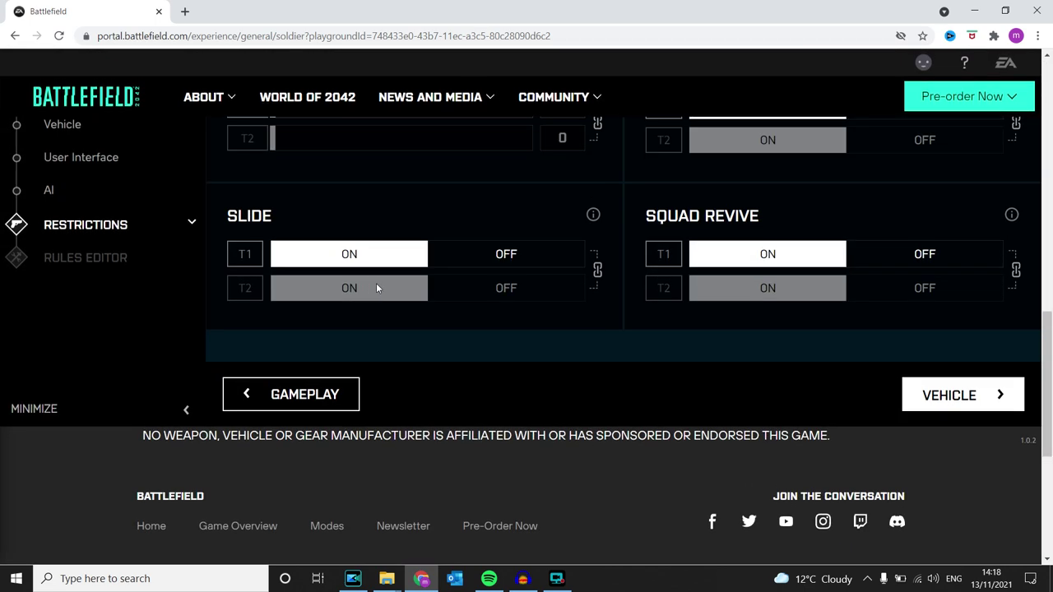
Review the vehicle modifiers for spawn delay, spawn type, maximum health, regeneration rate and exiting vehicles
left_click(954, 402)
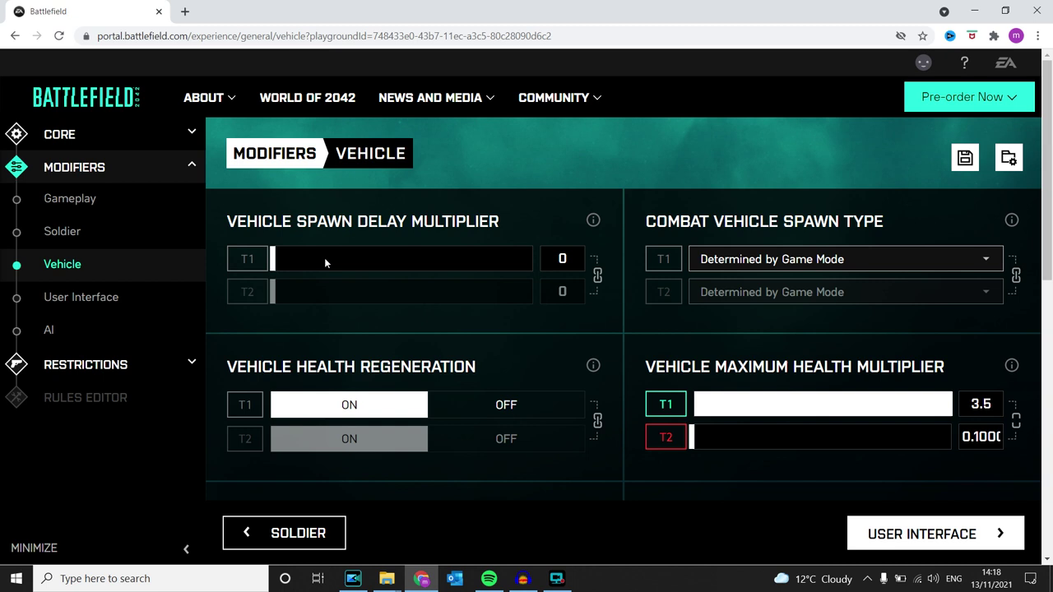
scroll(376, 322, "down", 2)
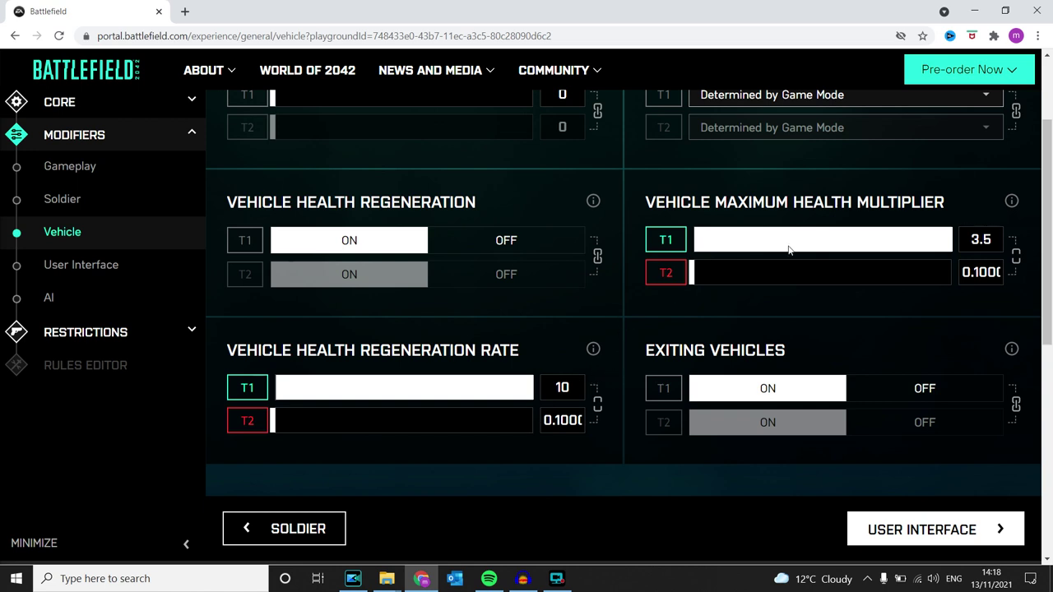
scroll(823, 296, "down", 3)
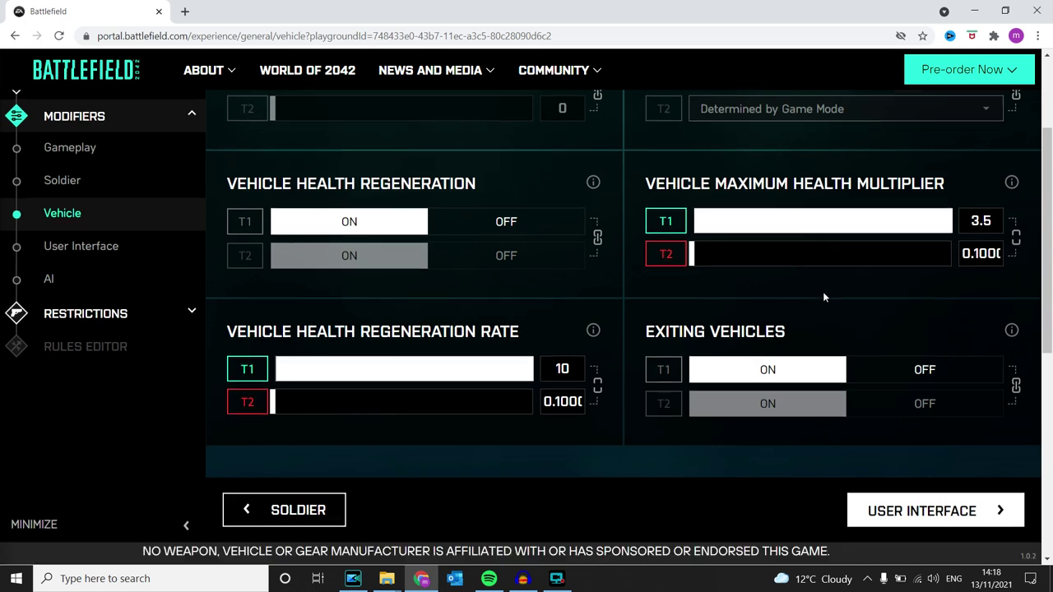
scroll(806, 314, "up", 2)
Check the user interface modifiers and the AI modifiers, including the PvE AI count
left_click(932, 420)
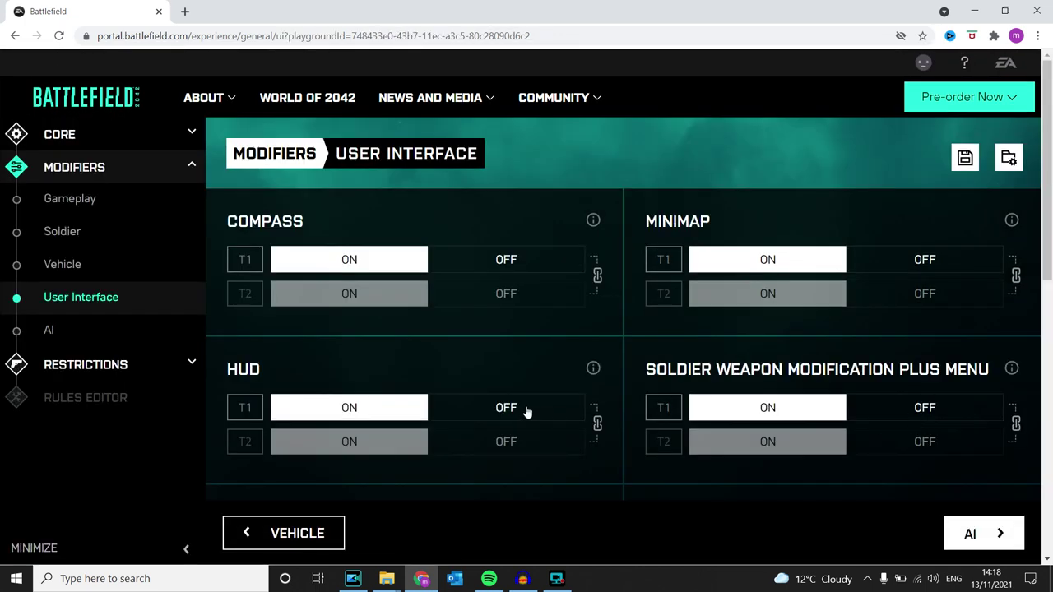
scroll(535, 404, "down", 5)
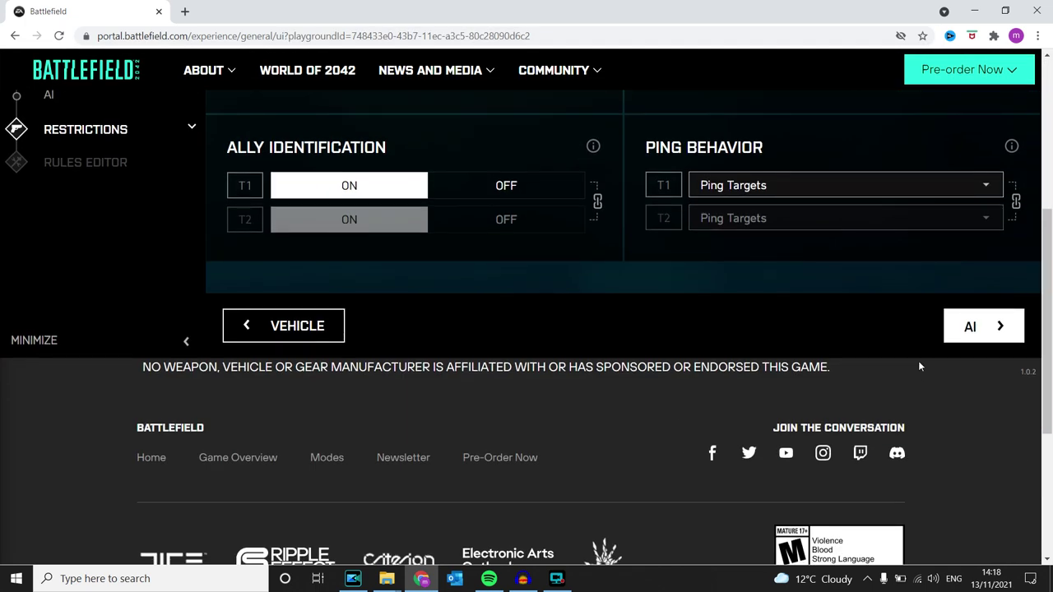
left_click(984, 328)
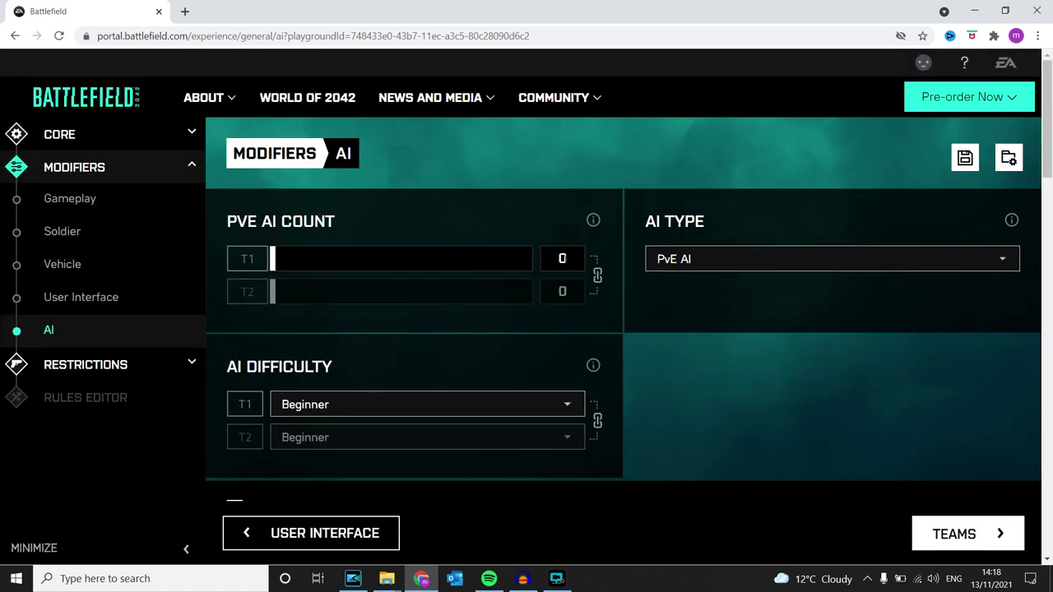
double_click(563, 258)
In the game mode details, set the maximum human players to 62 and shift the team distribution toward team 2
left_click(61, 137)
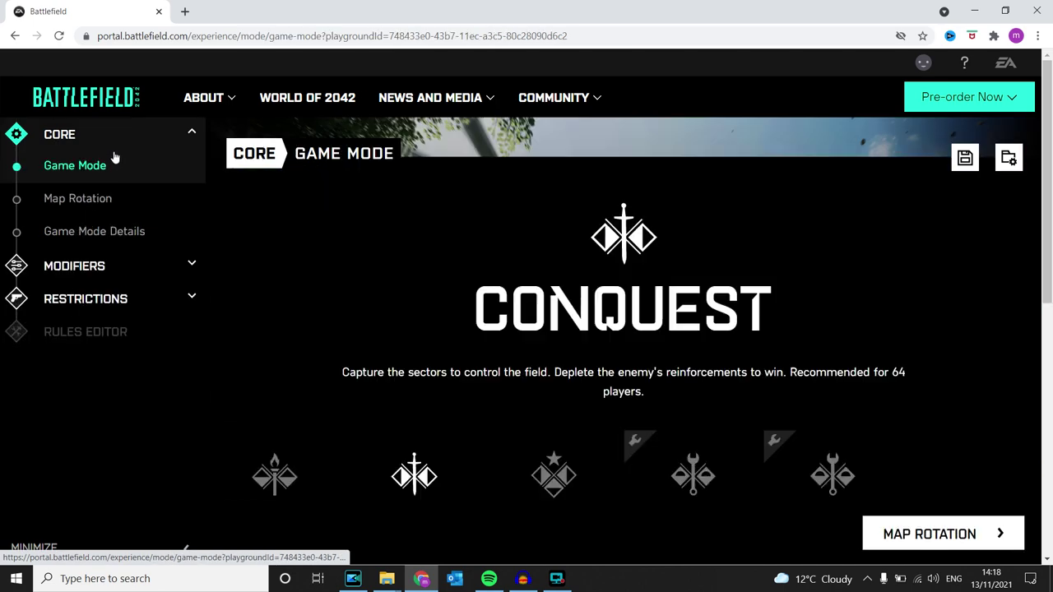
left_click(75, 234)
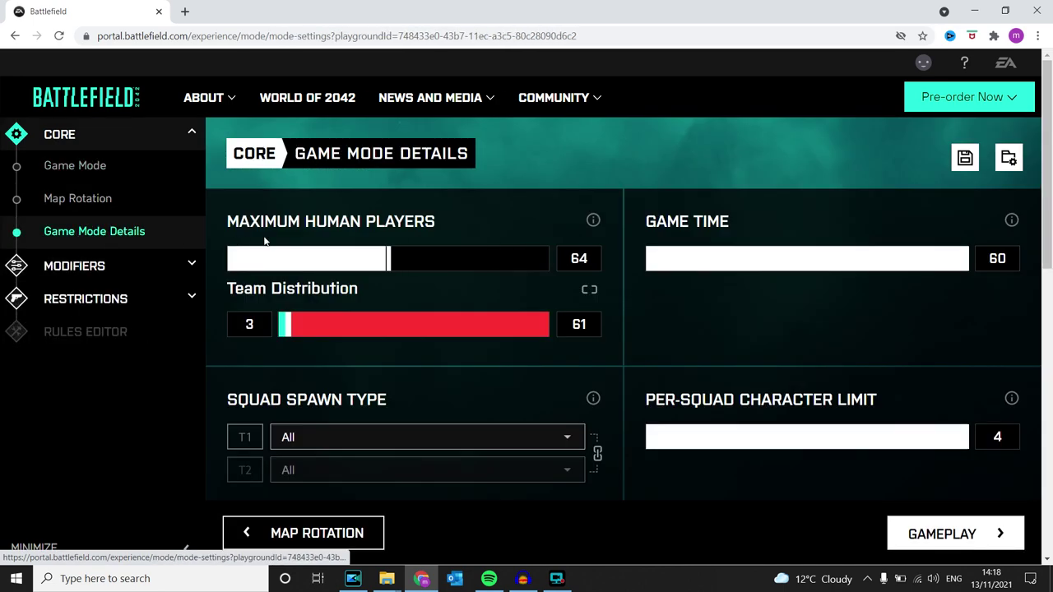
left_click(381, 252)
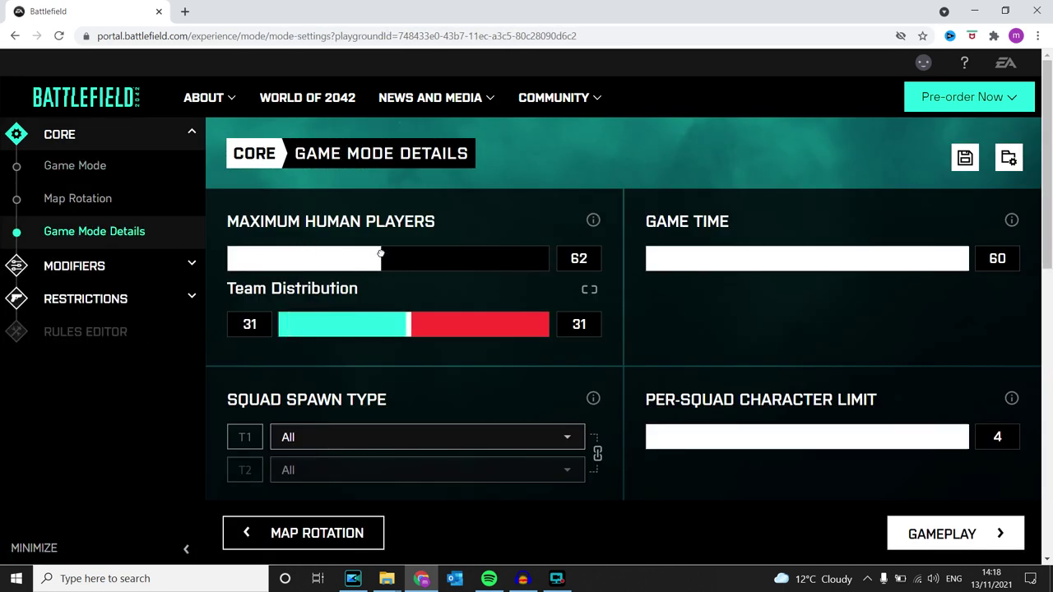
left_click_drag(412, 325, 148, 294)
In the AI modifiers, unlink the teams' PvE AI counts and set team 1 to 5 and team 2 to 56
left_click(111, 272)
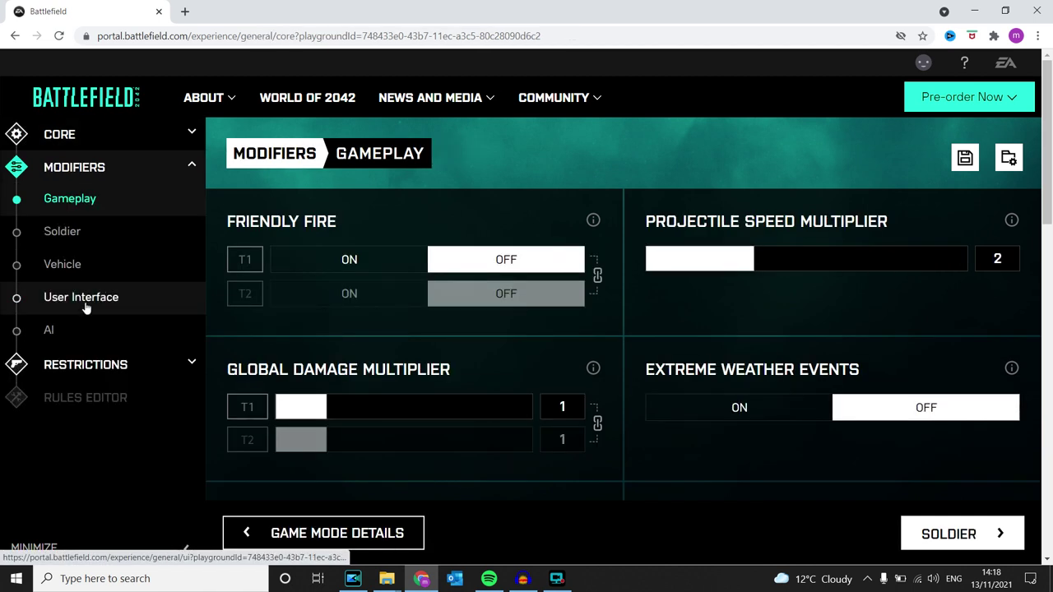
left_click(80, 330)
left_click(280, 262)
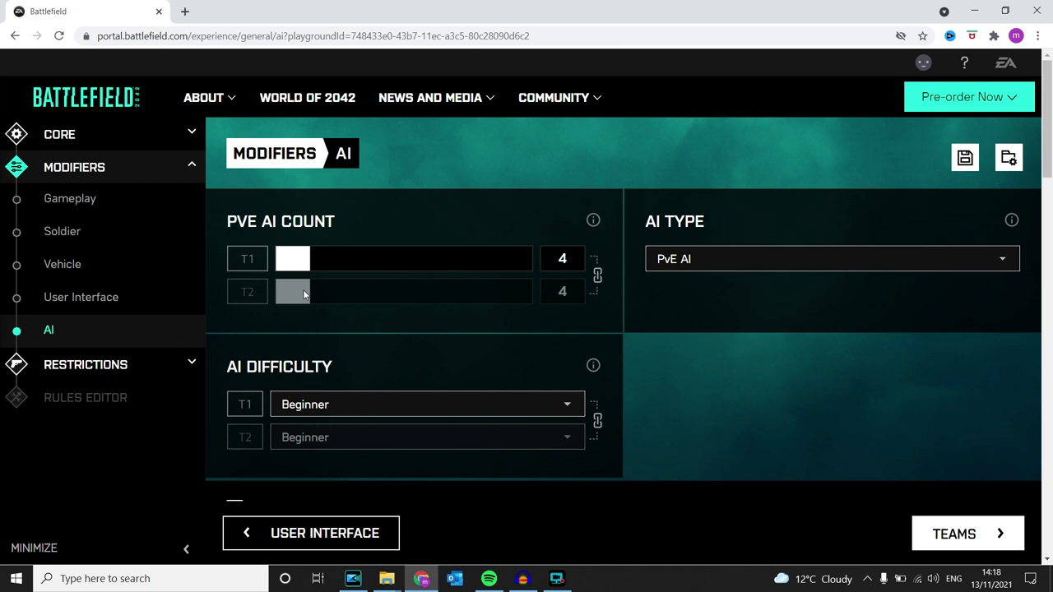
left_click(599, 278)
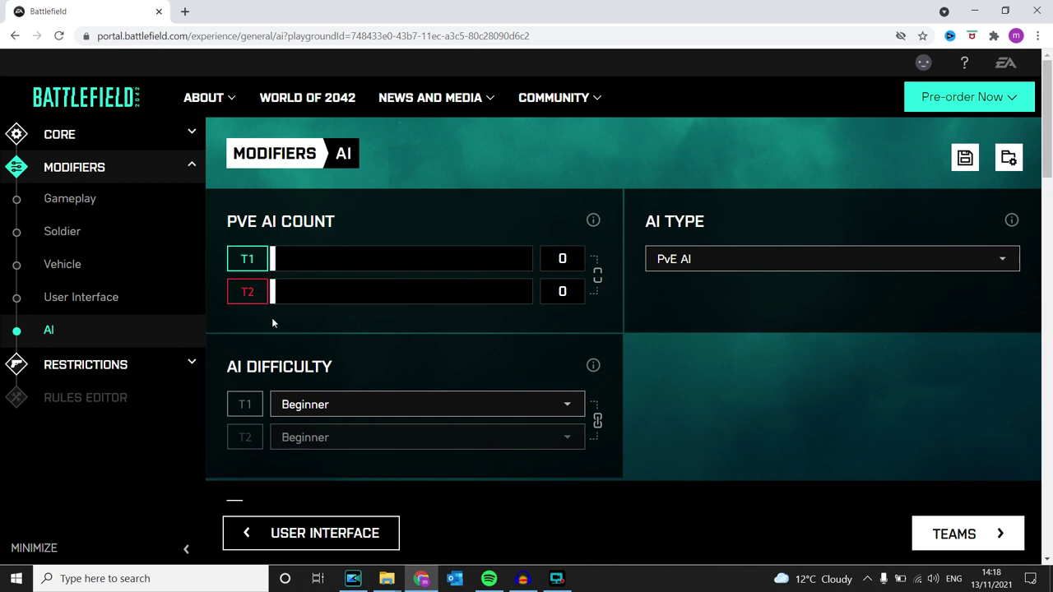
left_click_drag(275, 292, 514, 288)
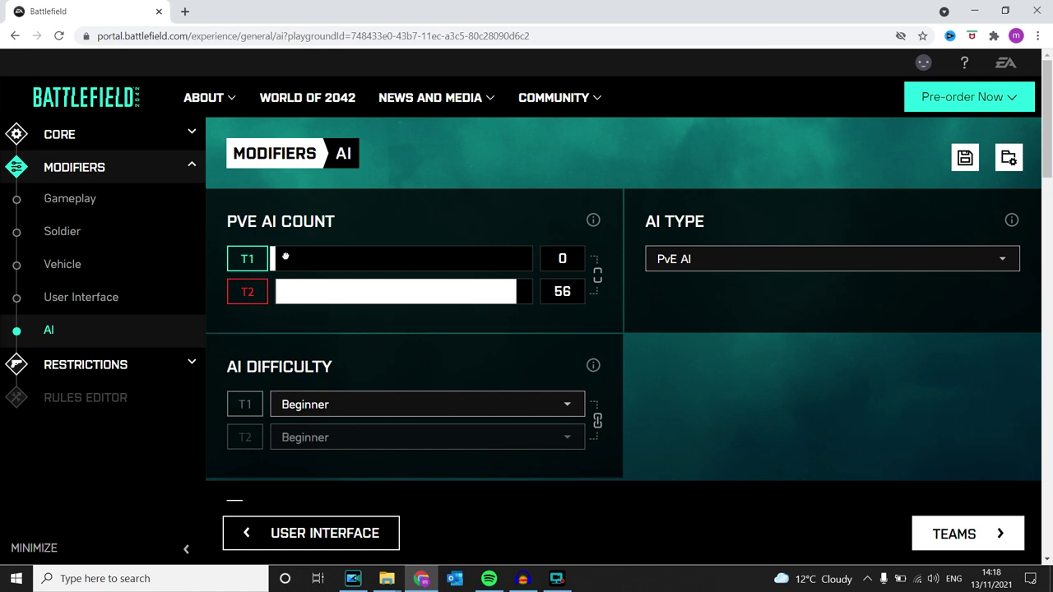
double_click(562, 259)
type("5+")
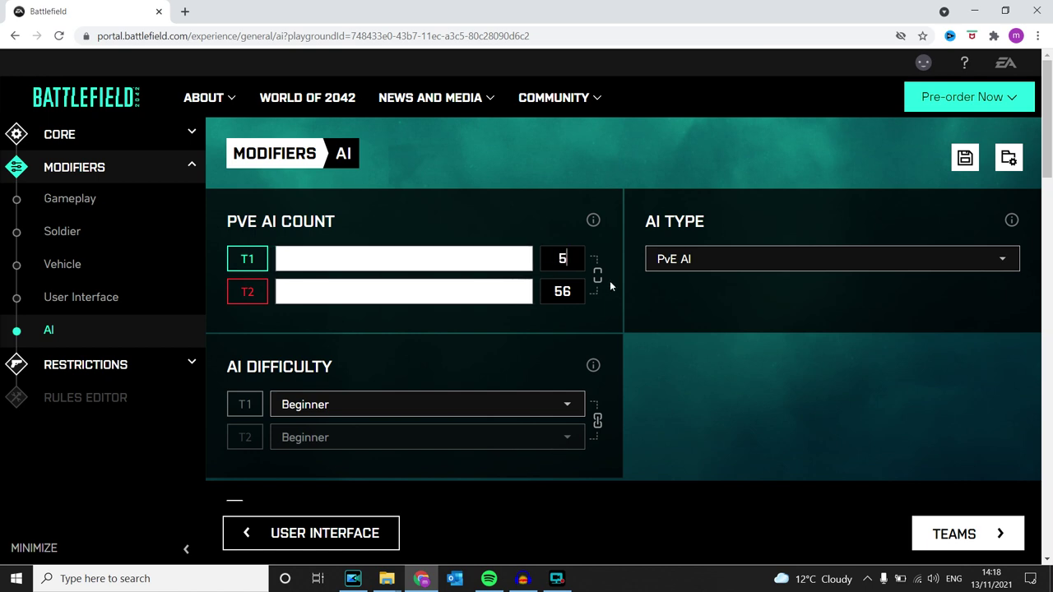
Check the available AI types, the AI difficulty and the synced AI soldier modifiers
scroll(677, 367, "down", 1)
scroll(644, 312, "up", 1)
left_click(688, 261)
left_click(694, 365)
scroll(369, 420, "down", 4)
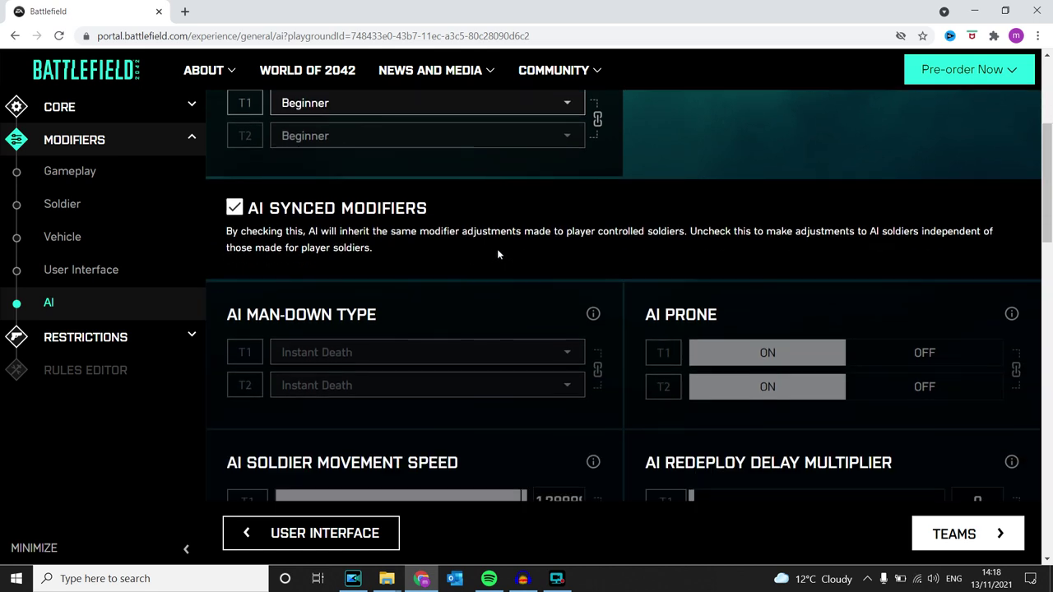
scroll(498, 254, "up", 1)
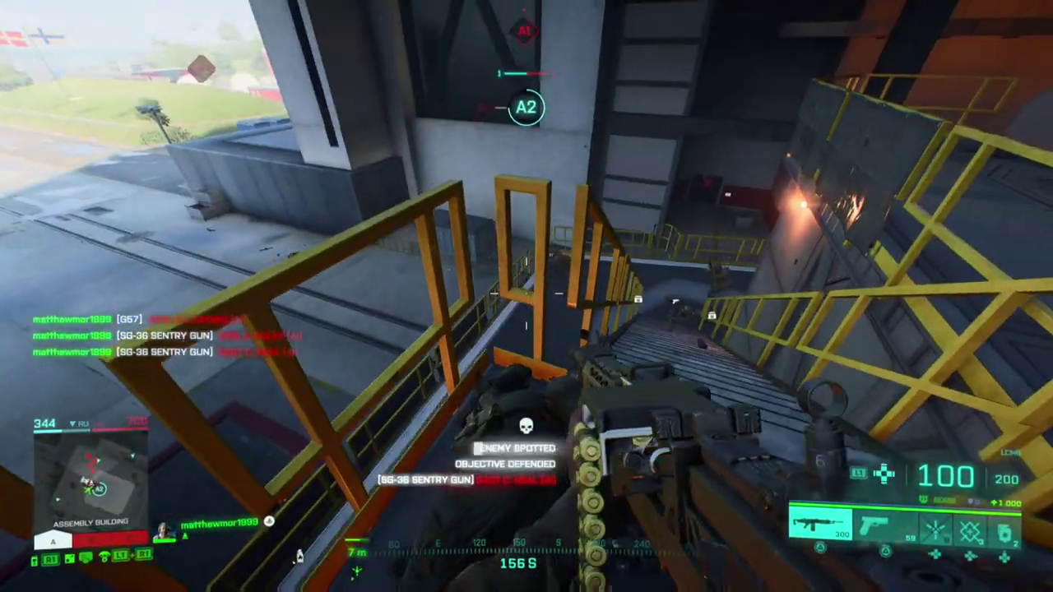
left_click(526, 296)
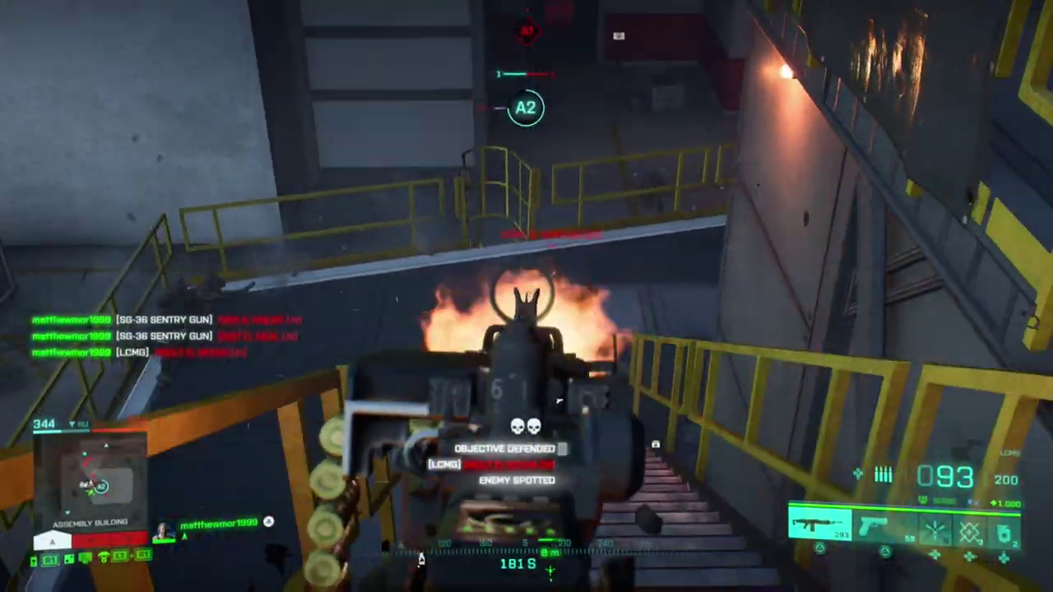
left_click(526, 296)
left_click(527, 296)
left_click(526, 296)
left_click(526, 296)
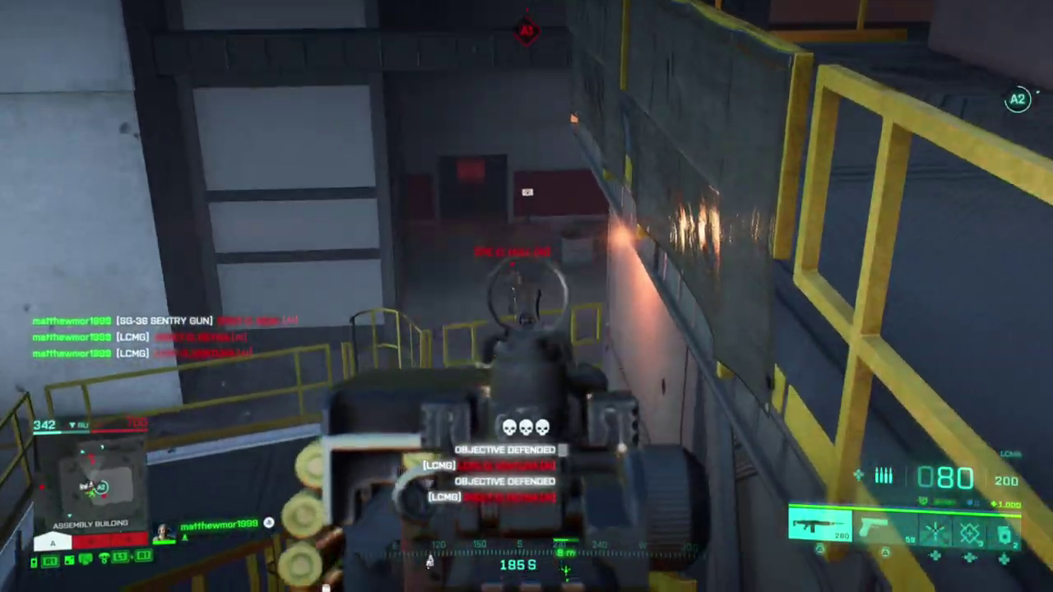
left_click(527, 296)
left_click(527, 296)
left_click(527, 296)
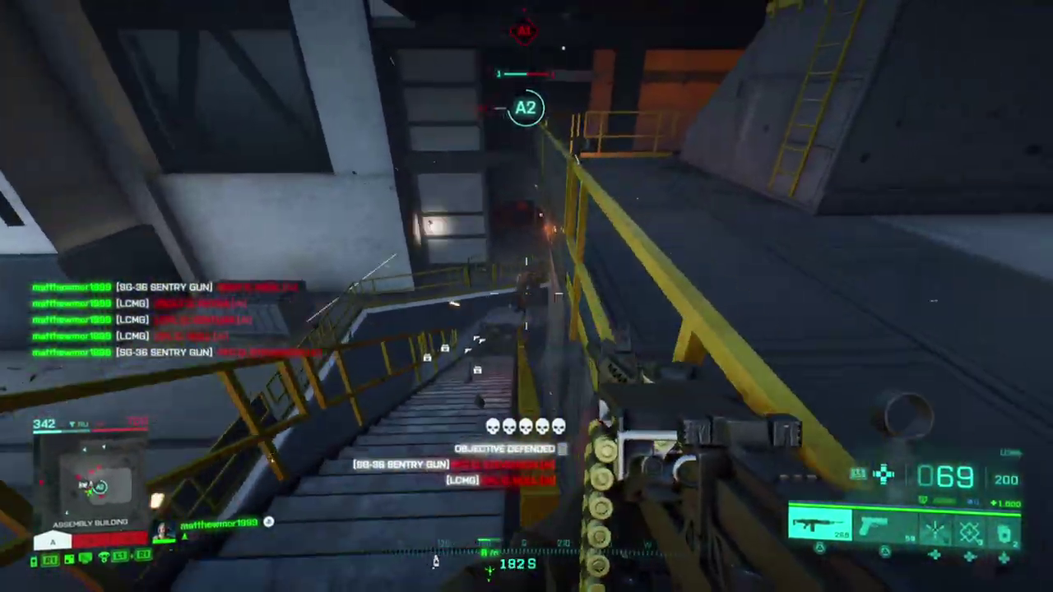
left_click(527, 296)
left_click(527, 297)
left_click(527, 297)
left_click(527, 296)
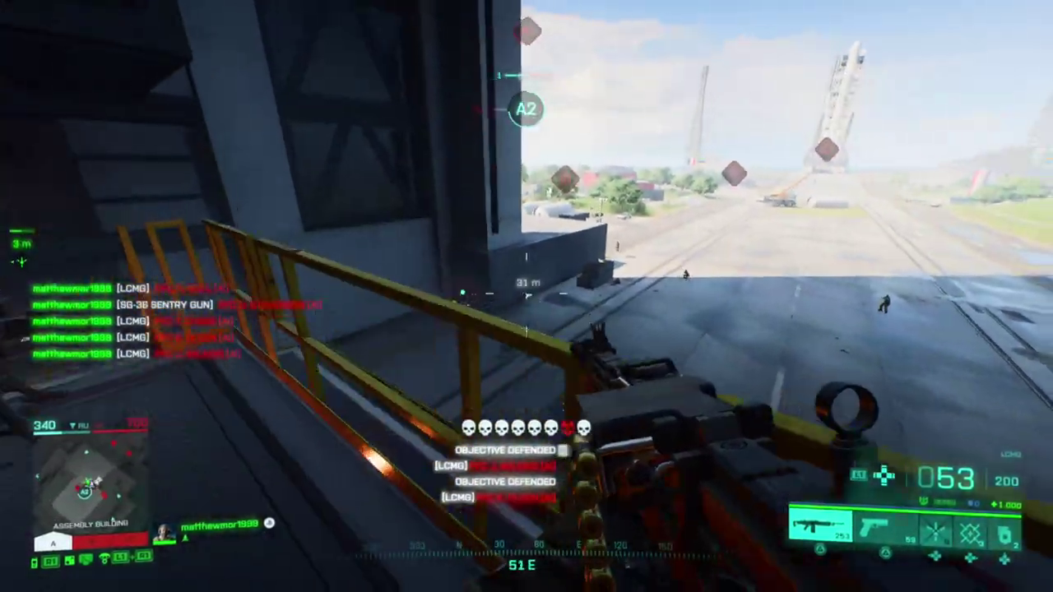
right_click(526, 296)
left_click(527, 296)
left_click(527, 297)
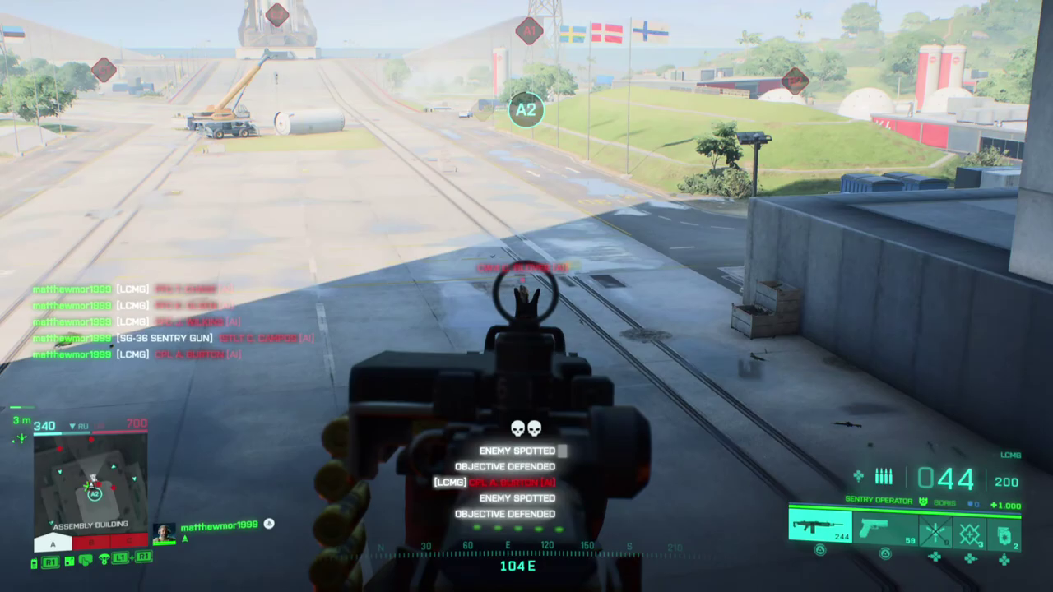
left_click(527, 297)
left_click(527, 296)
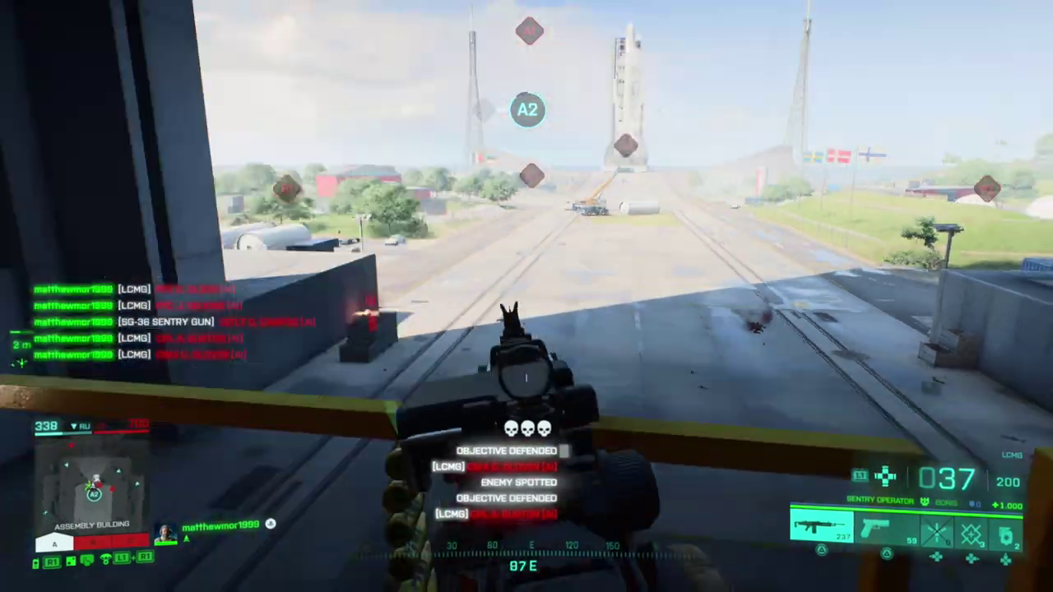
right_click(527, 296)
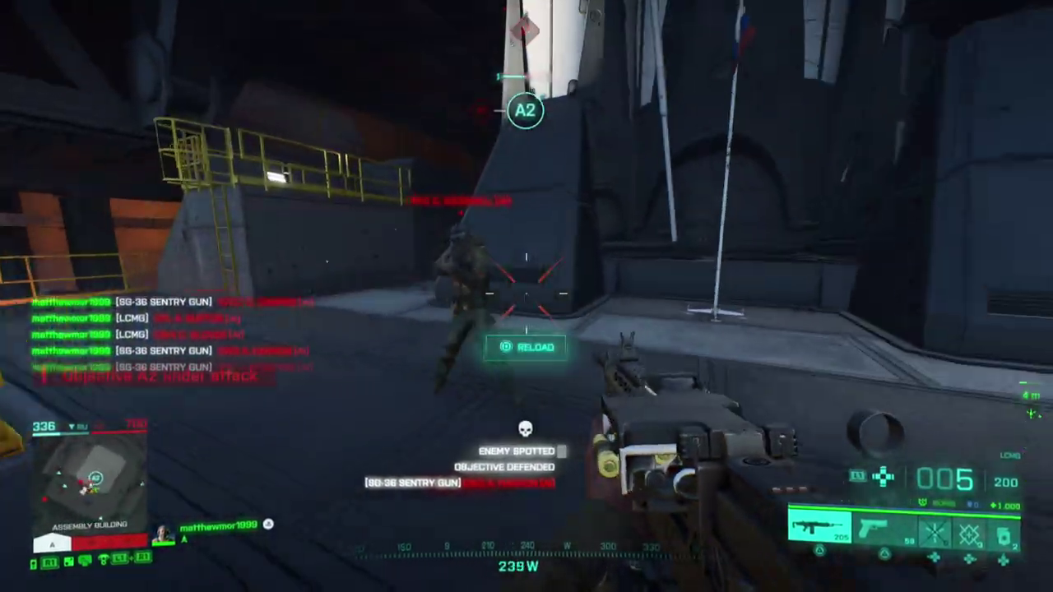
key("w")
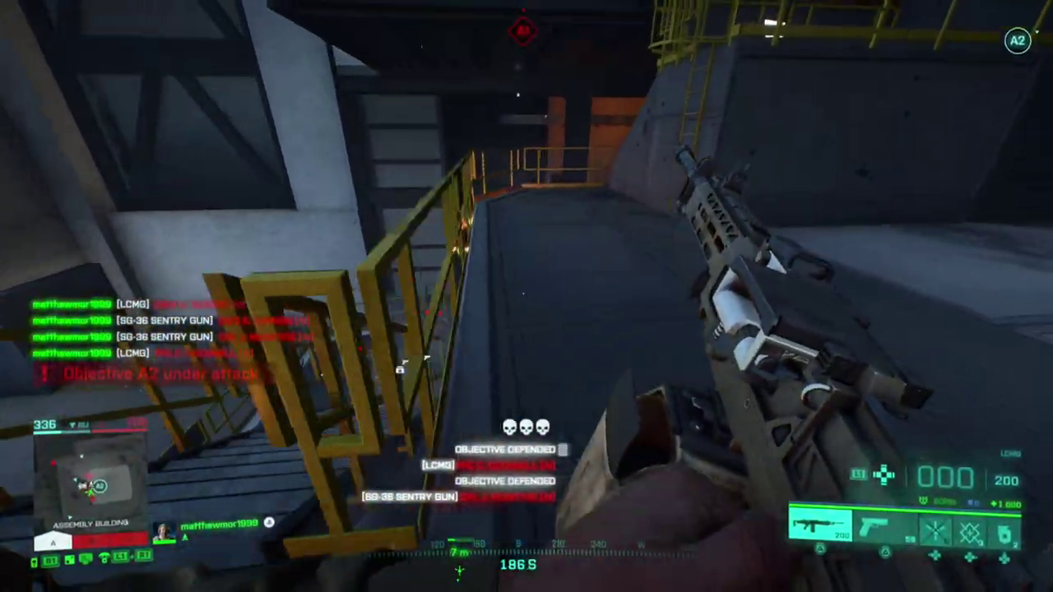